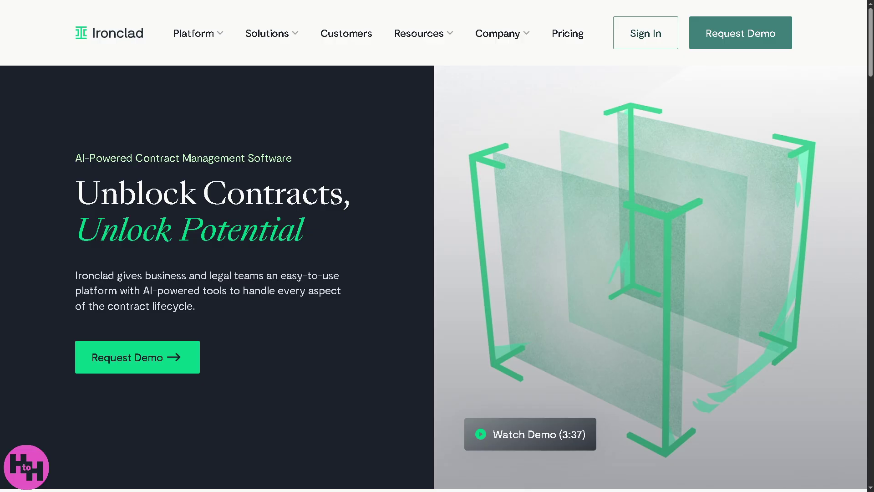
scroll(290, 295, down, 10)
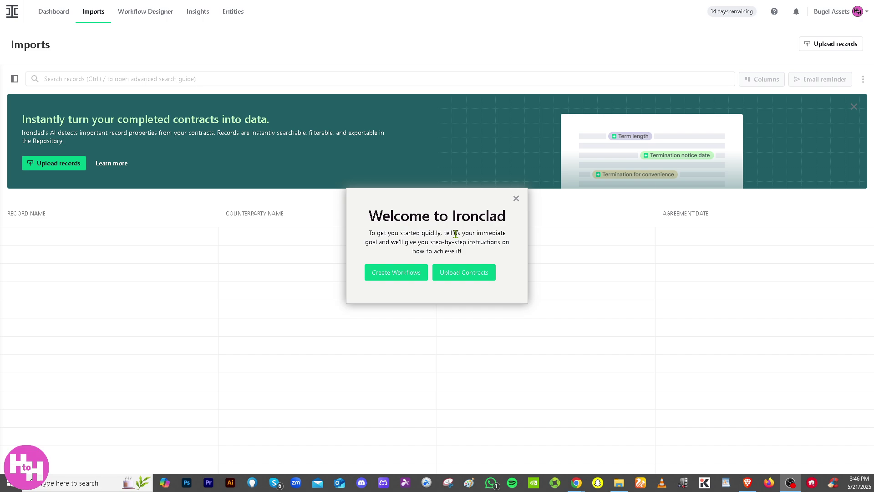
- Dismiss the Welcome dialog, What's New in May modal and Step 1 of 8 tooltip on the Dashboard
click(515, 198)
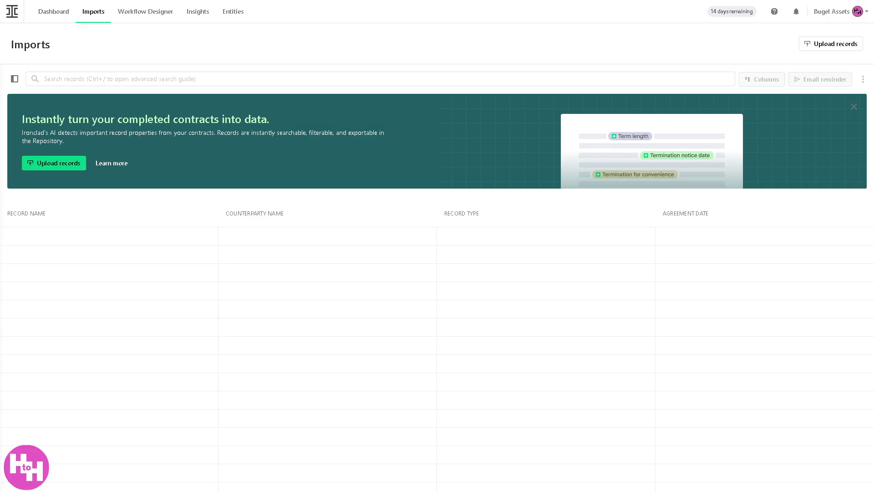
click(57, 18)
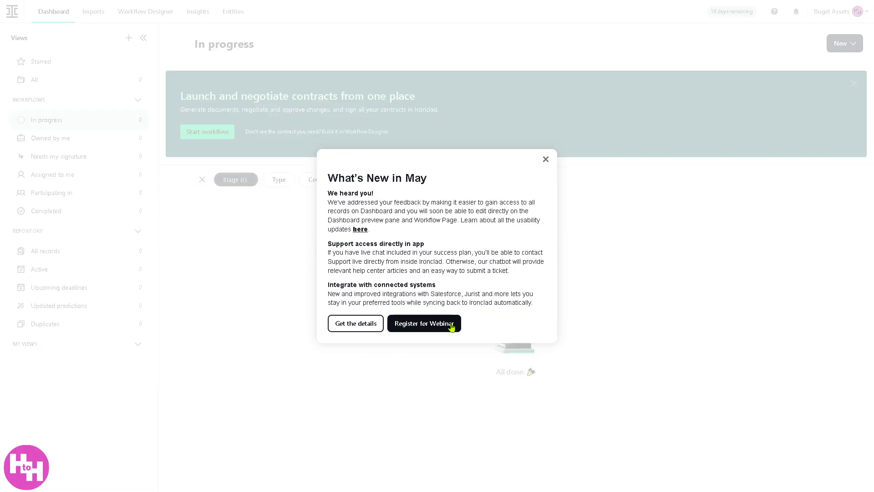
click(546, 159)
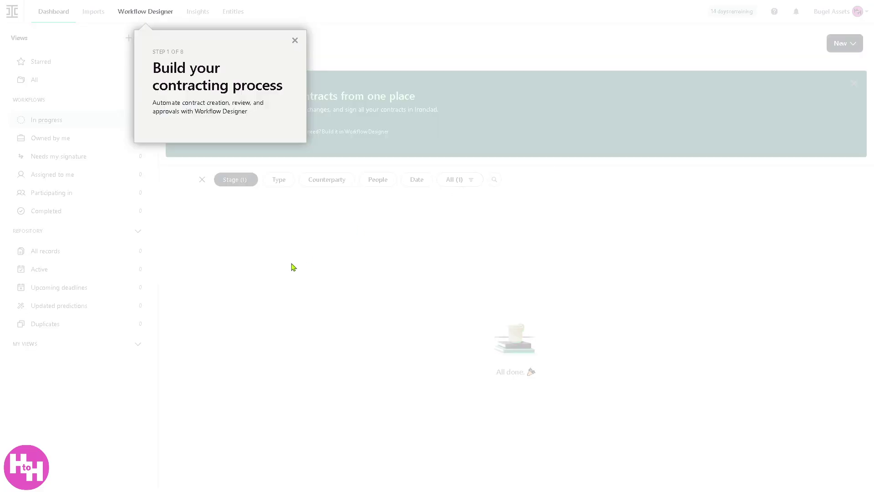
click(295, 41)
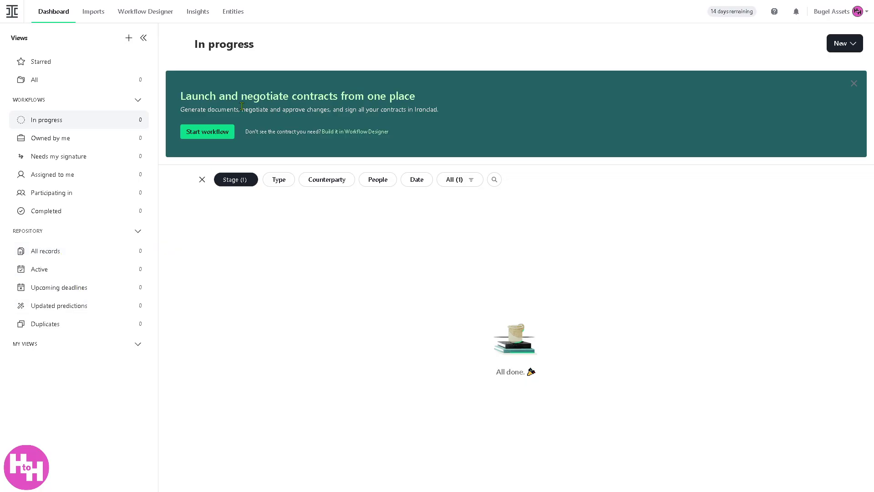
- Compare the MNDA and Contract for Legal Review templates, then launch Contract for Legal Review
click(855, 47)
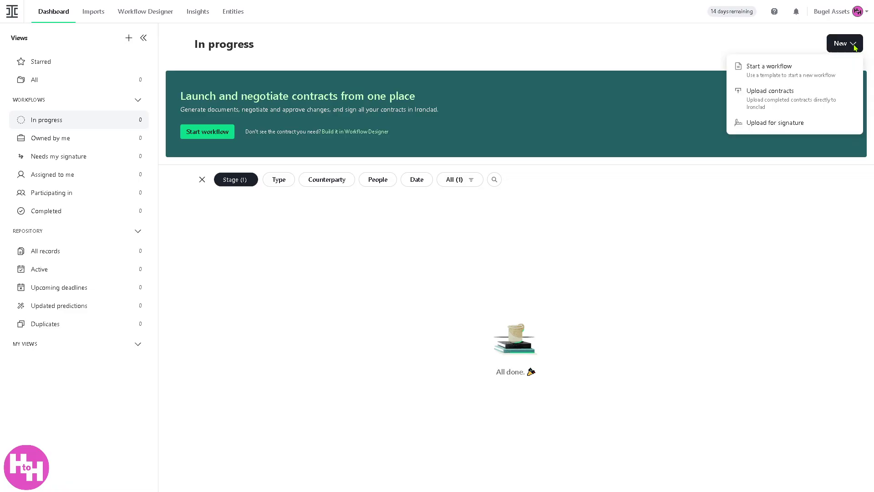
click(792, 76)
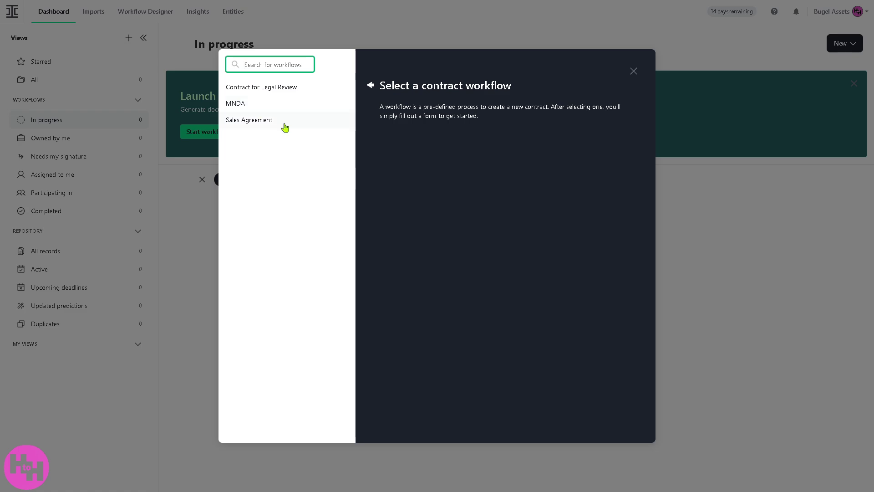
click(261, 108)
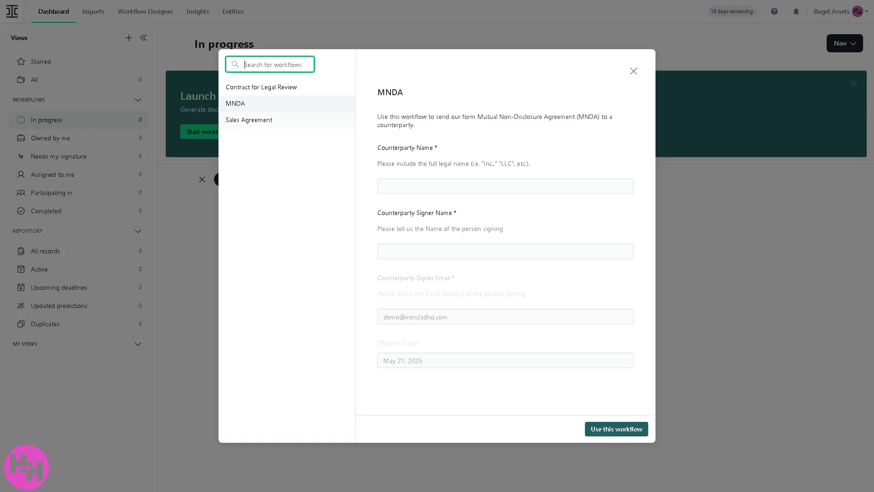
click(278, 89)
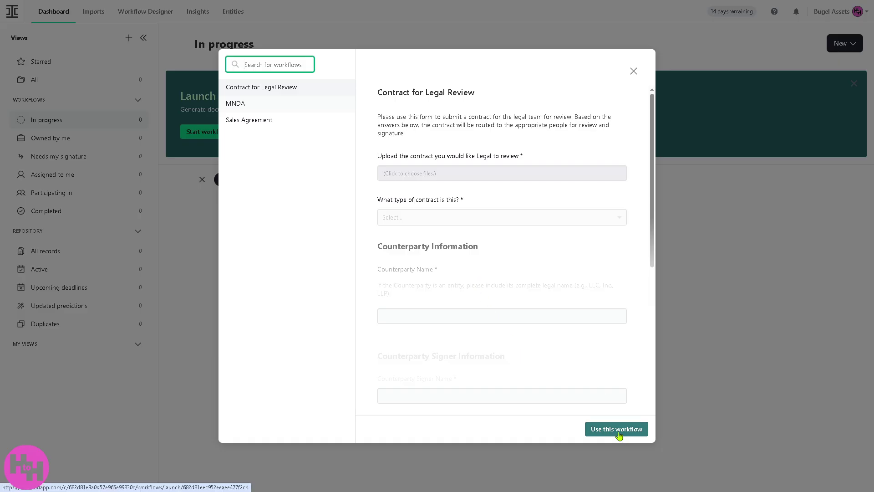
click(270, 111)
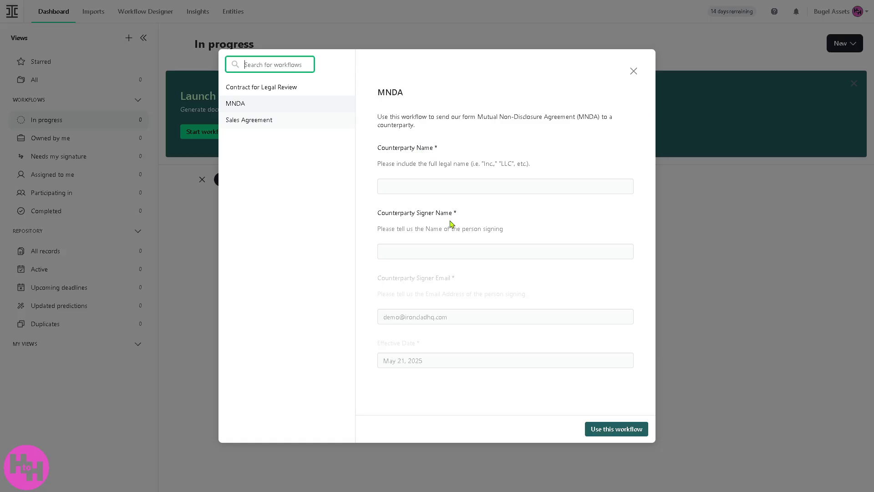
click(273, 91)
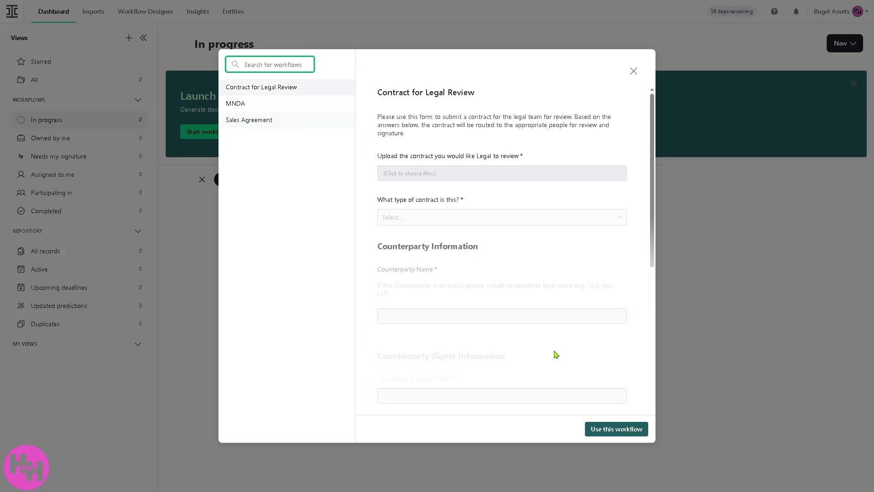
click(610, 430)
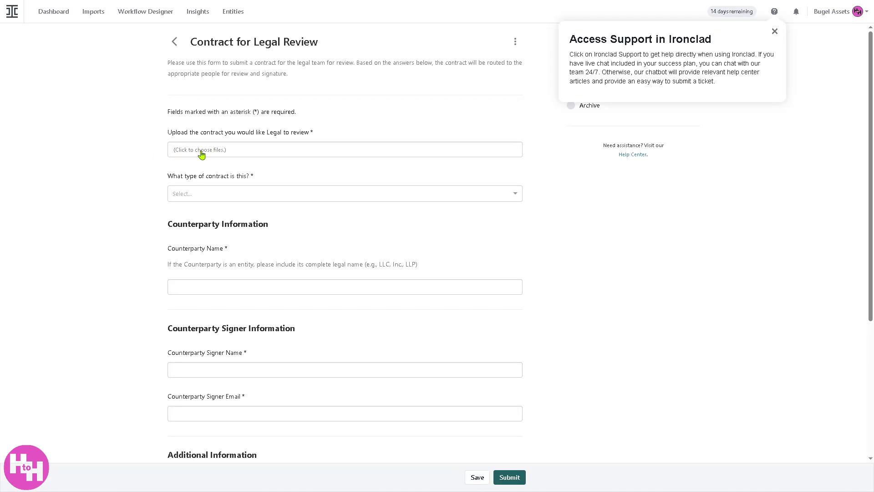
- Choose Statement of Work, add the note 'How to use IRONCLAD', and submit the form
click(489, 198)
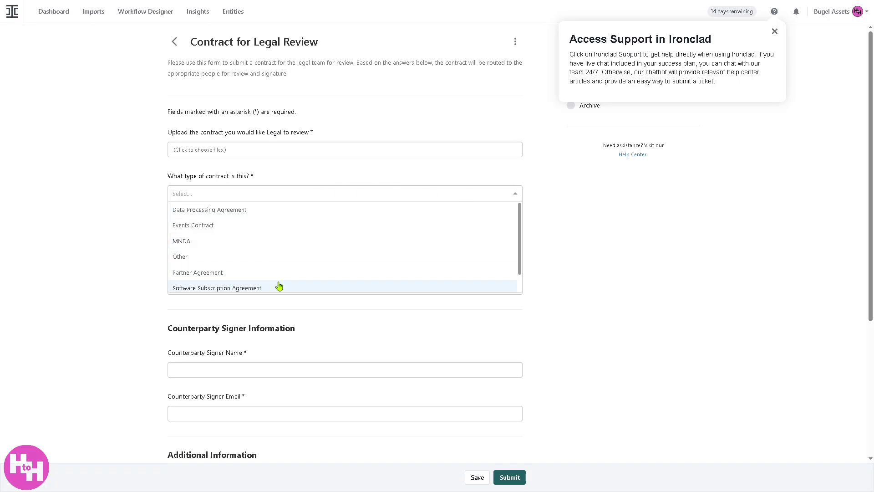
scroll(279, 287, down, 1)
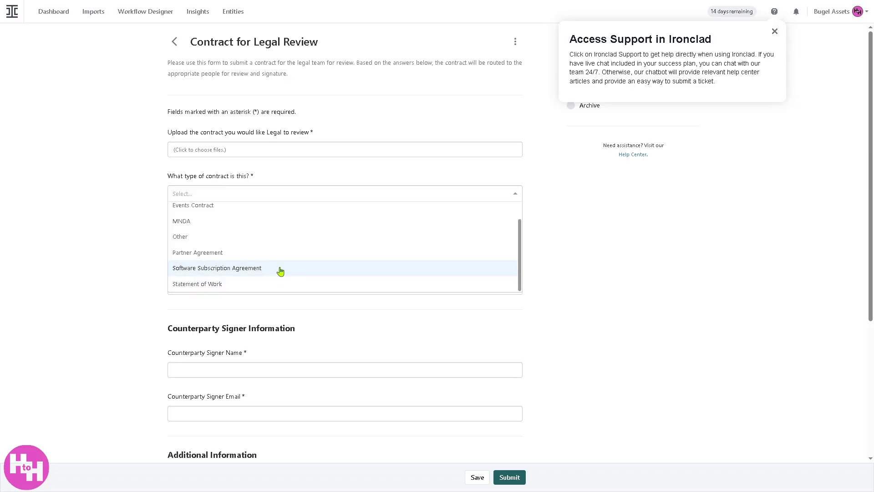
click(266, 286)
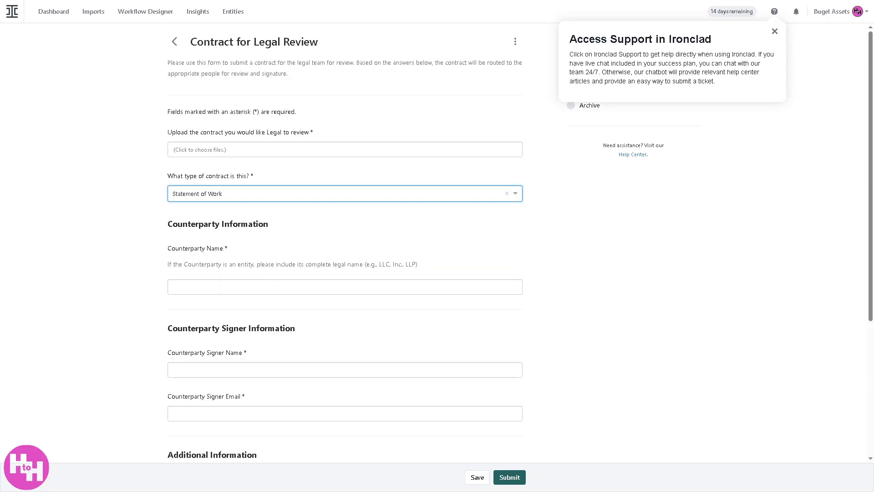
scroll(212, 344, down, 1)
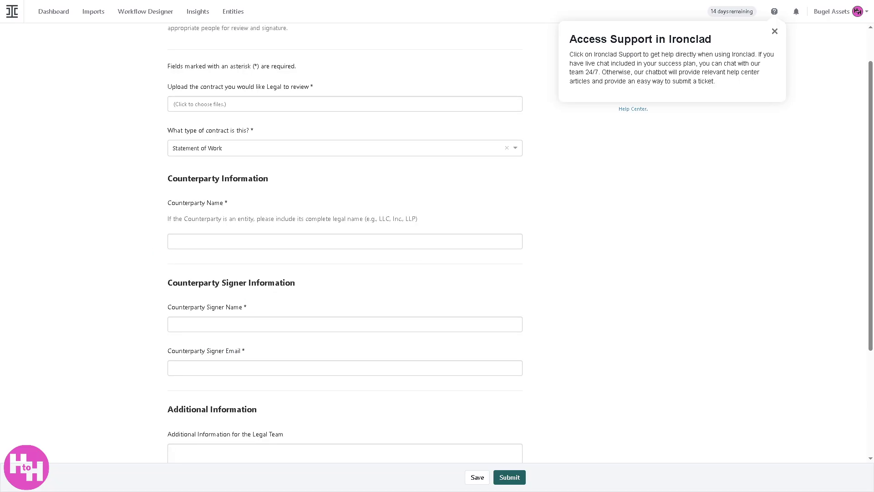
scroll(259, 397, down, 1)
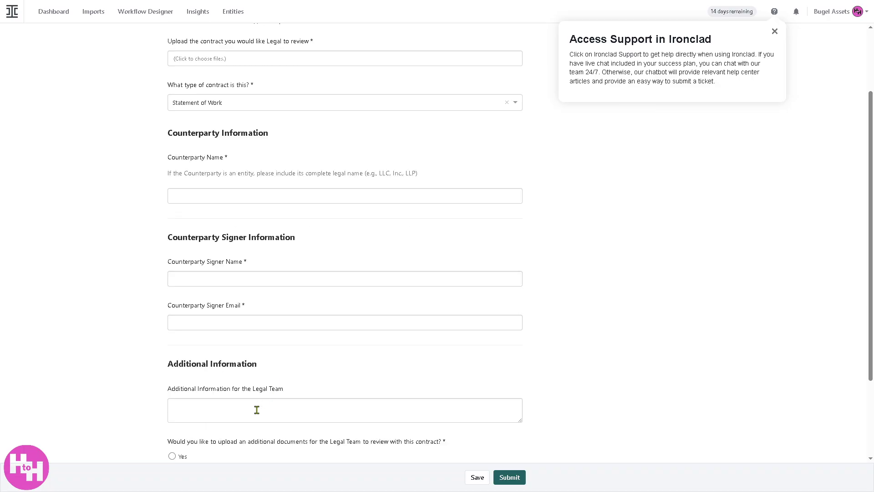
scroll(257, 406, down, 1)
click(265, 370)
scroll(519, 393, down, 1)
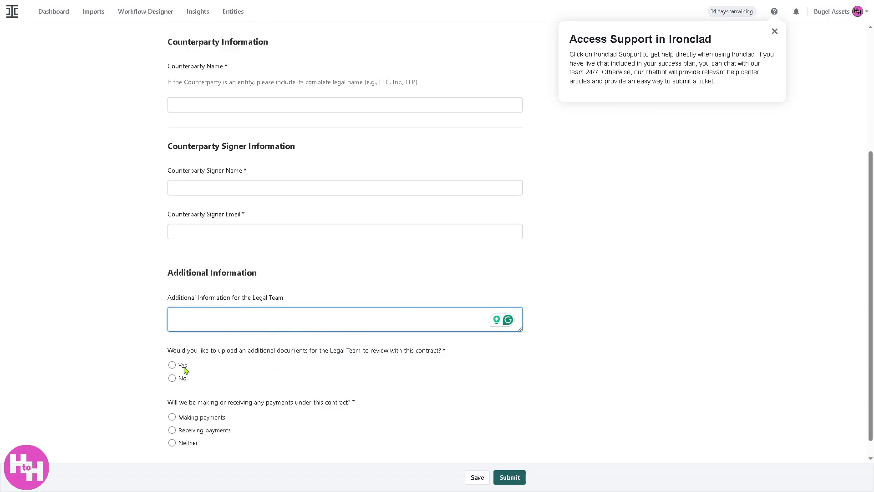
text(How t)
text(B)
text(CLA)
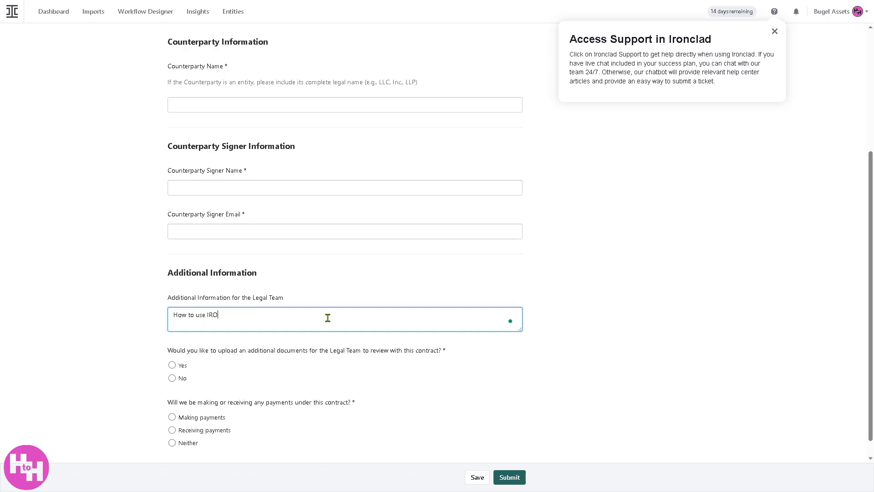
text(D)
click(508, 477)
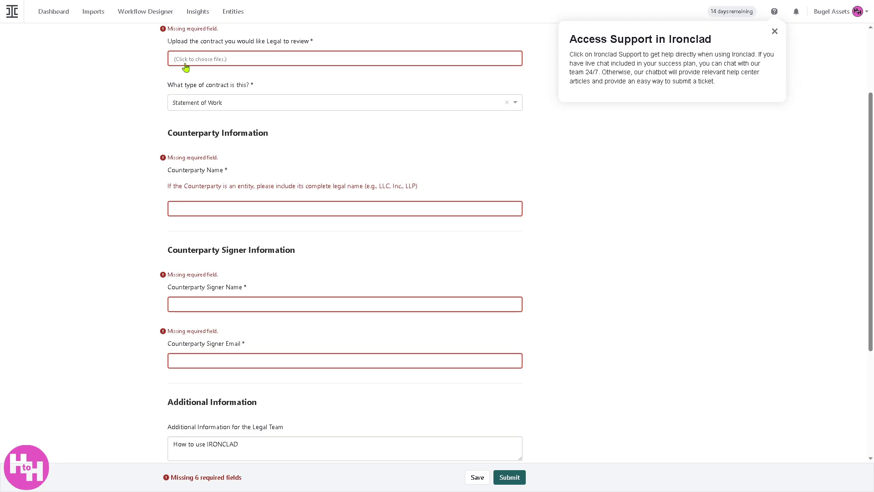
scroll(615, 142, up, 2)
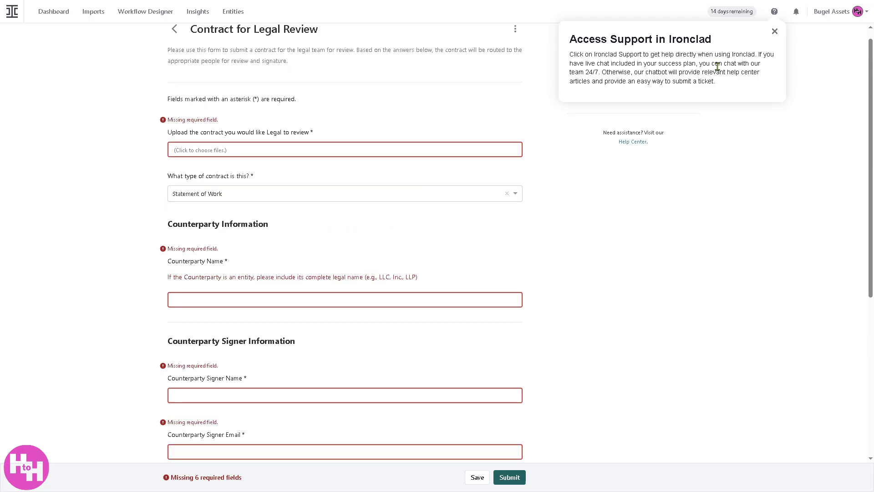
click(775, 32)
scroll(251, 82, up, 1)
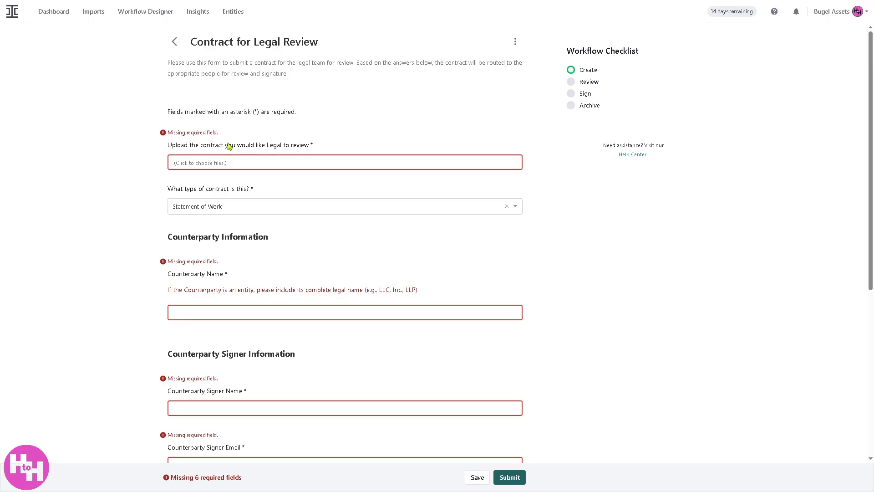
scroll(162, 133, down, 1)
- Discard the unsaved legal review form and move to the Imports page
click(57, 15)
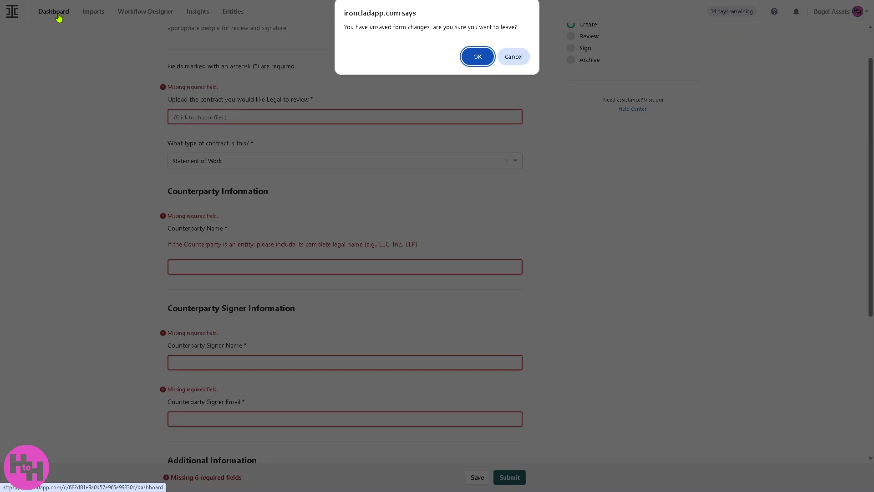
click(478, 57)
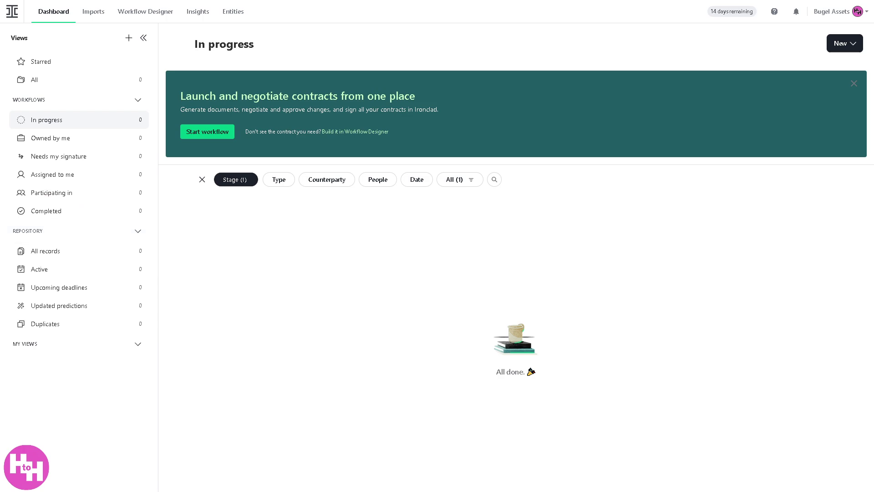
click(94, 11)
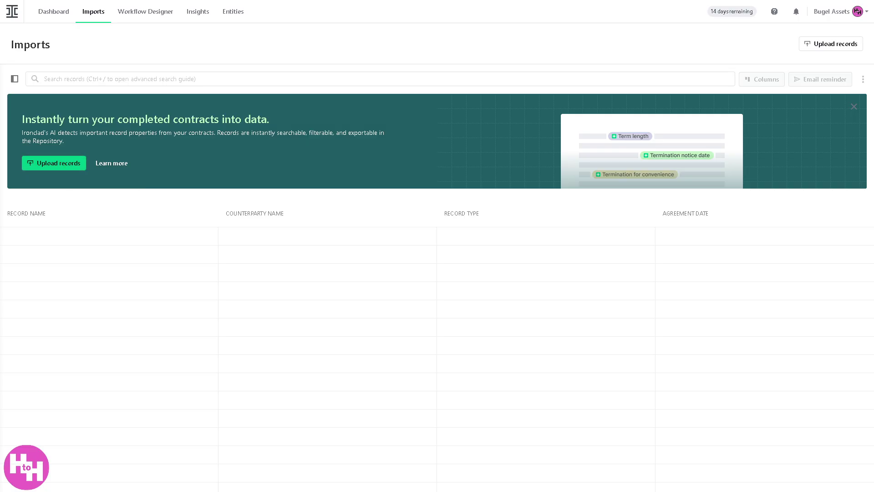
- Upload How to use IRONCLAD.docx from the device using Smart Import
click(68, 162)
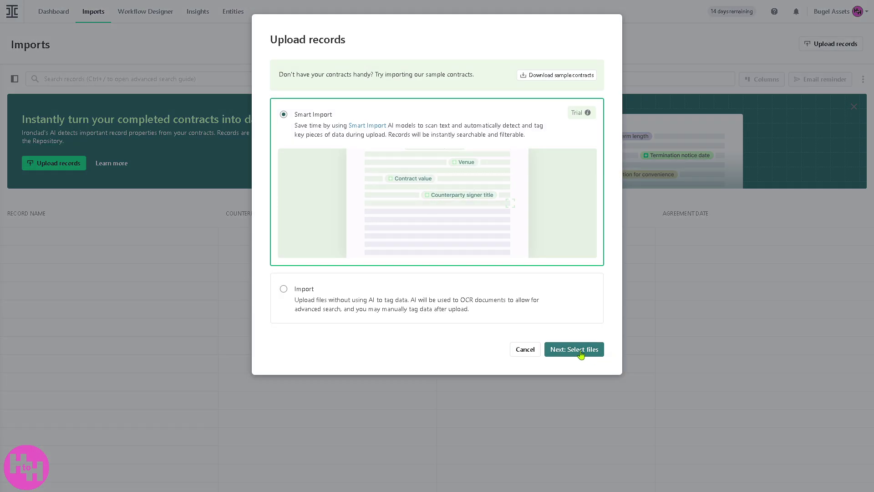
click(577, 352)
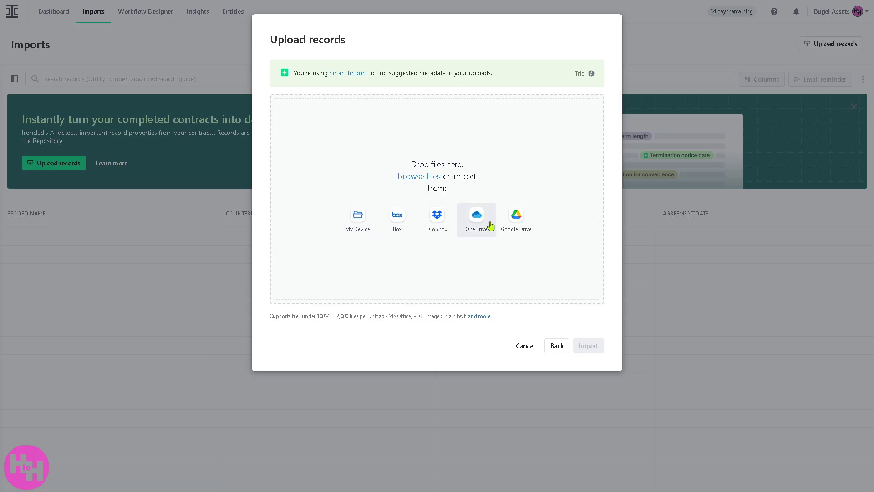
click(518, 229)
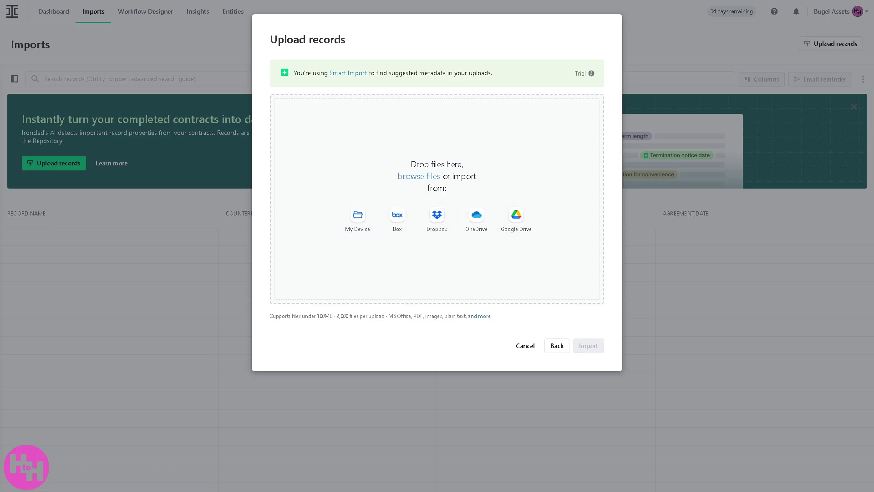
click(588, 364)
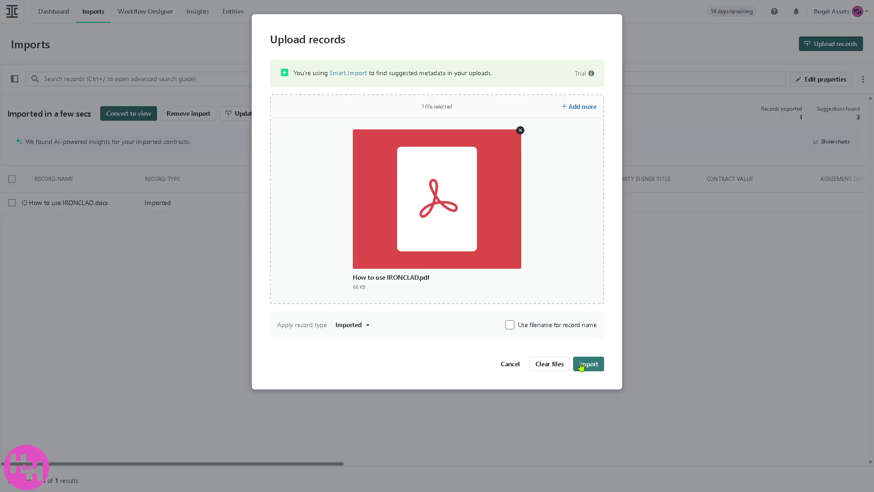
- Import the selected How to use IRONCLAD.pdf for scanning
click(581, 364)
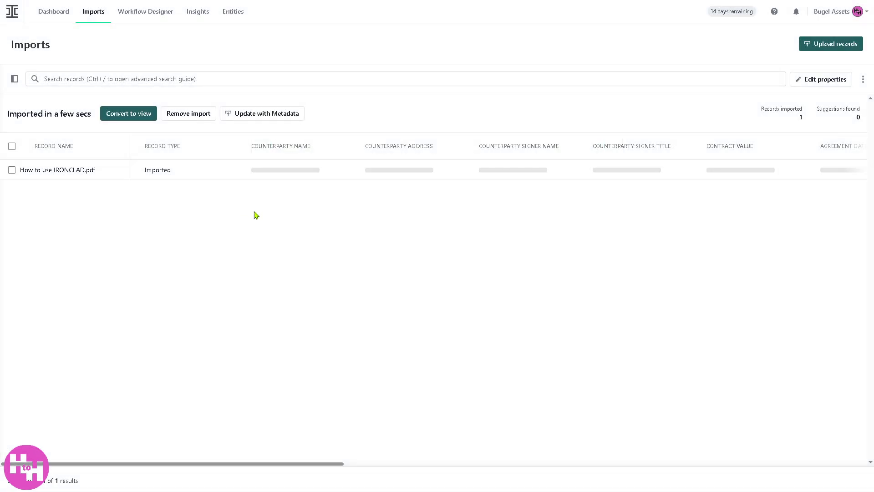
- Go to the Workflow Designer's workflow configurations
click(133, 14)
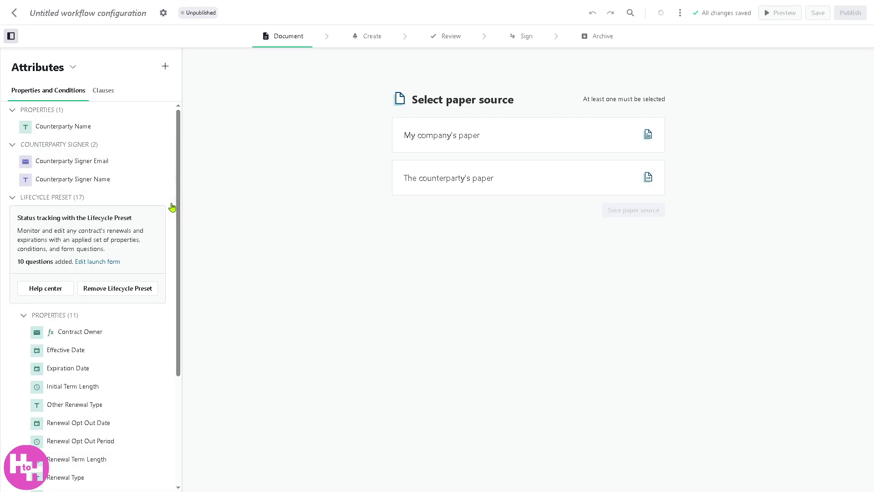
- Title the workflow 'How to use IRONCLAD', use the uploaded DOCX as company paper, and save
click(90, 12)
text(Ho)
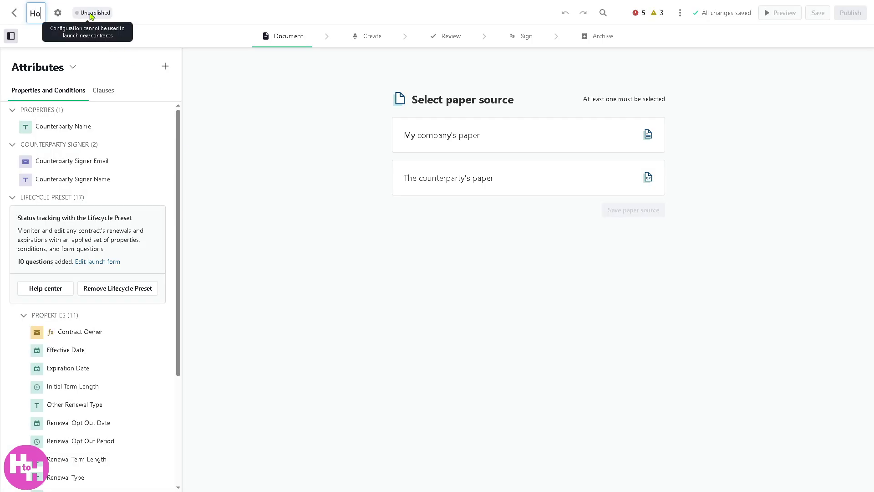
text(w to use IR)
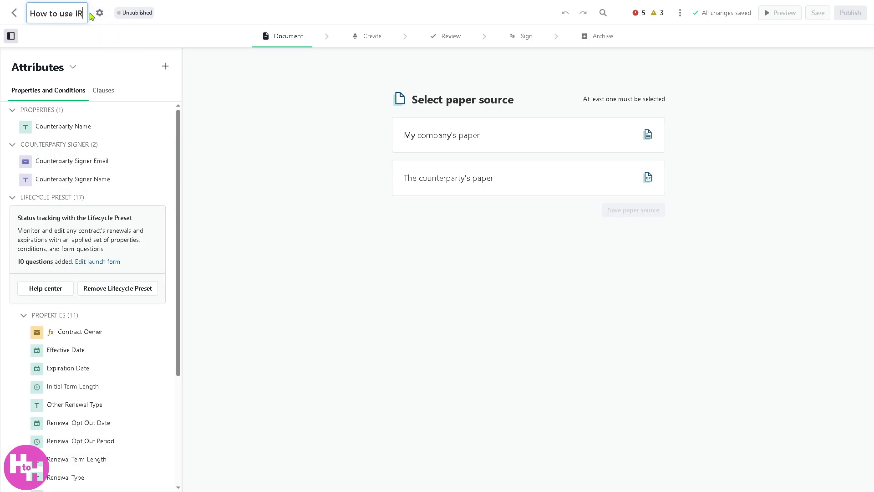
text(ONCLAD)
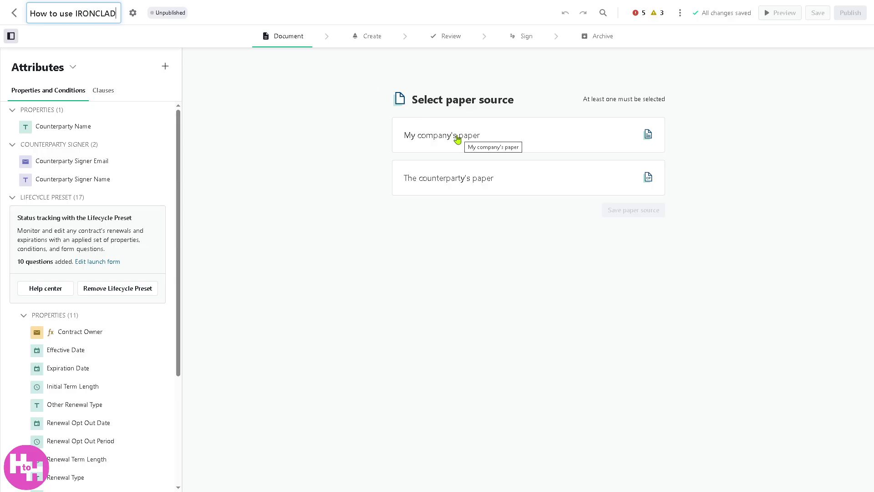
mouse_move(72, 161)
click(469, 141)
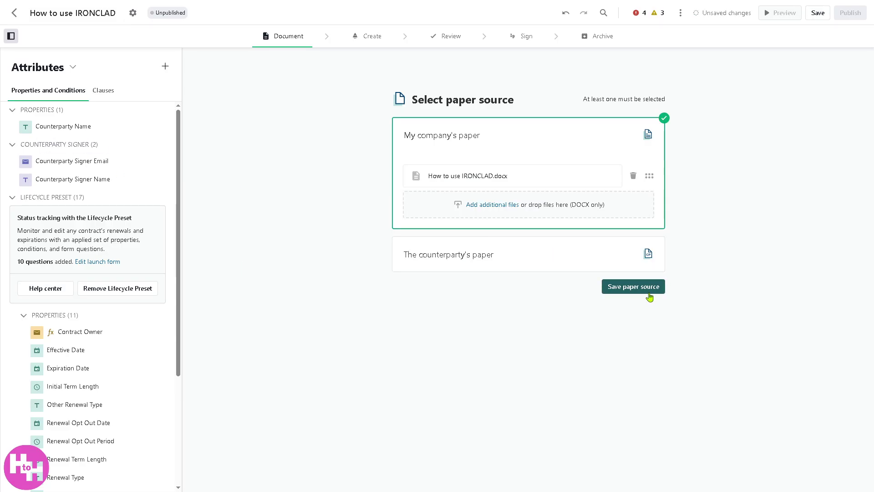
click(648, 292)
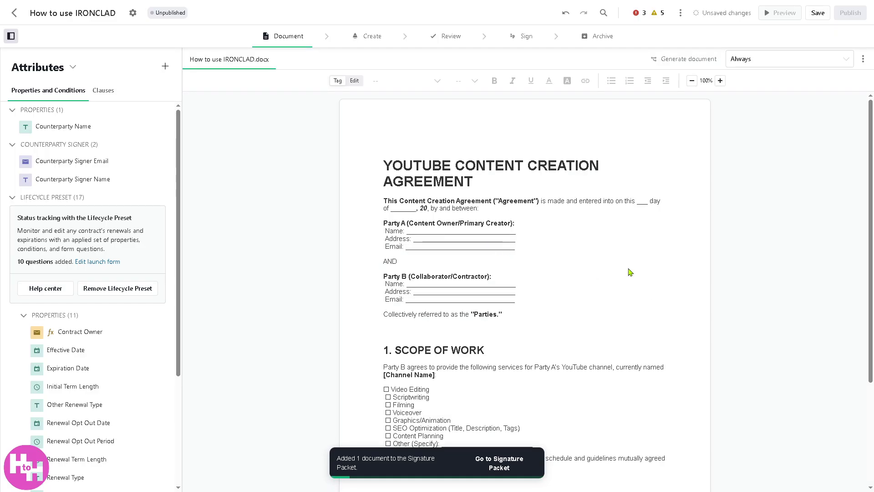
scroll(629, 274, down, 2)
scroll(629, 274, down, 1)
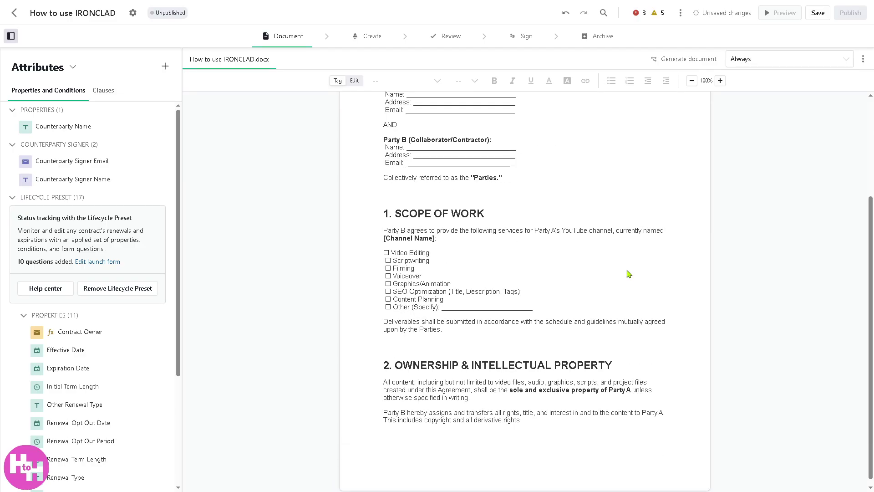
scroll(629, 271, up, 1)
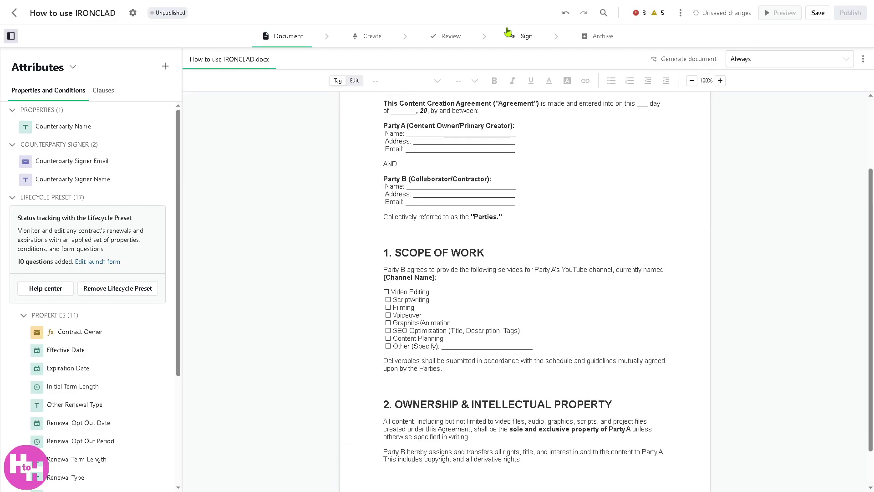
click(817, 13)
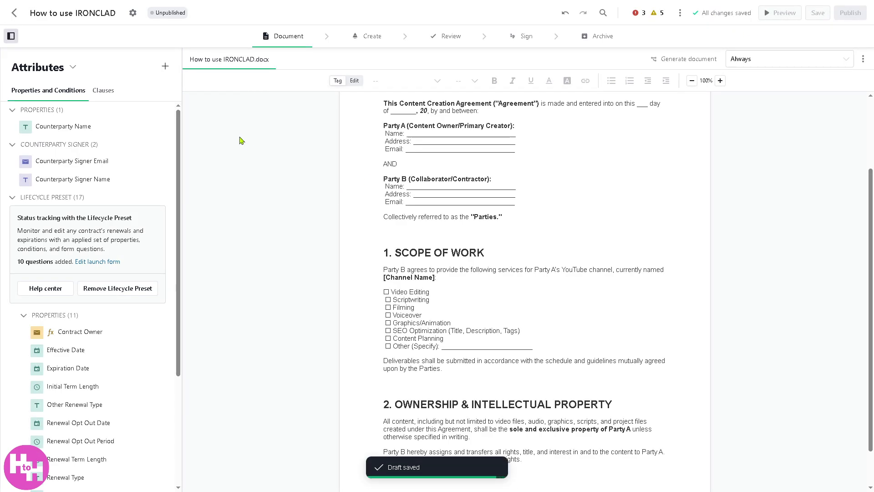
- Leave the workflow editor for Insights and show the Create new options
click(12, 15)
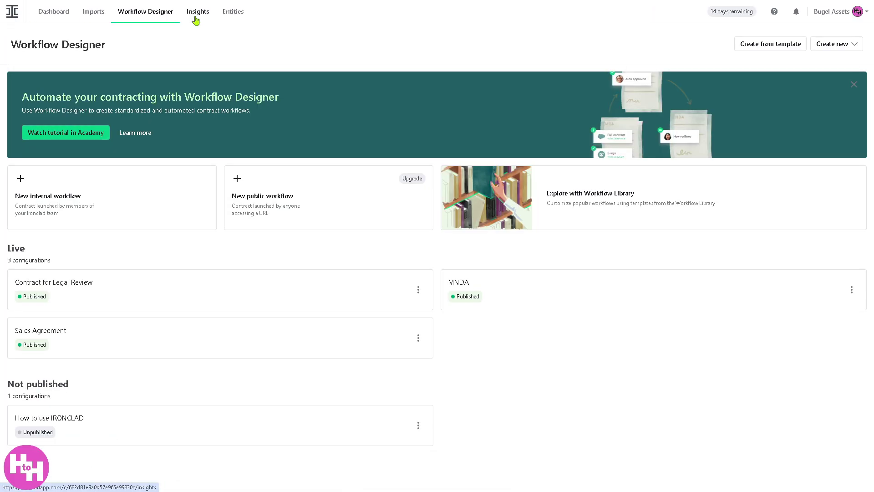
click(196, 17)
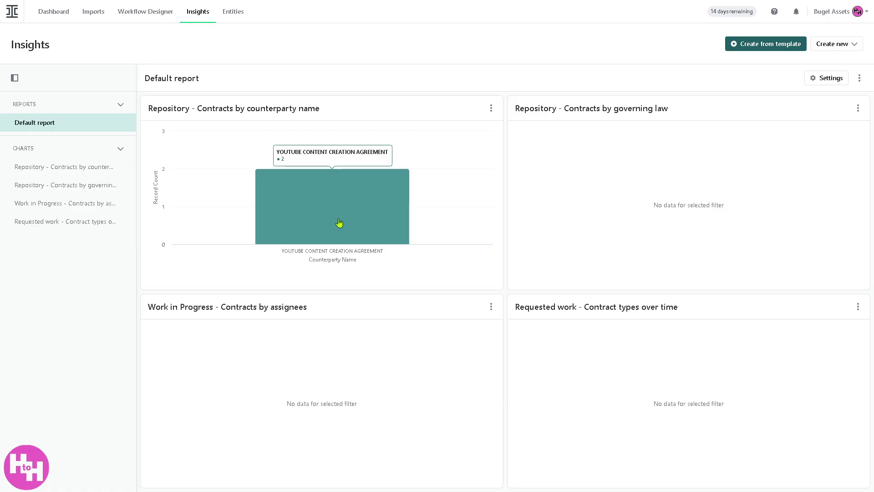
mouse_move(332, 206)
click(832, 45)
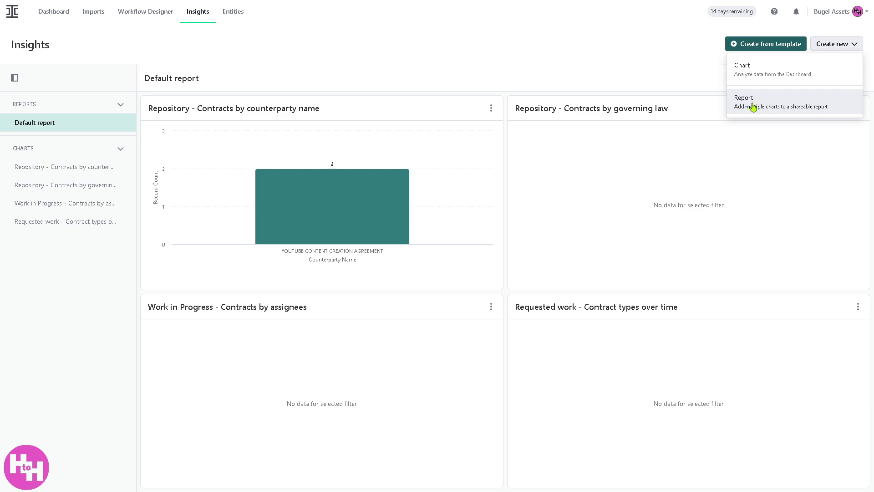
- Save a new chart named 'How to use IRONCLAD' and bring up the report templates
click(767, 75)
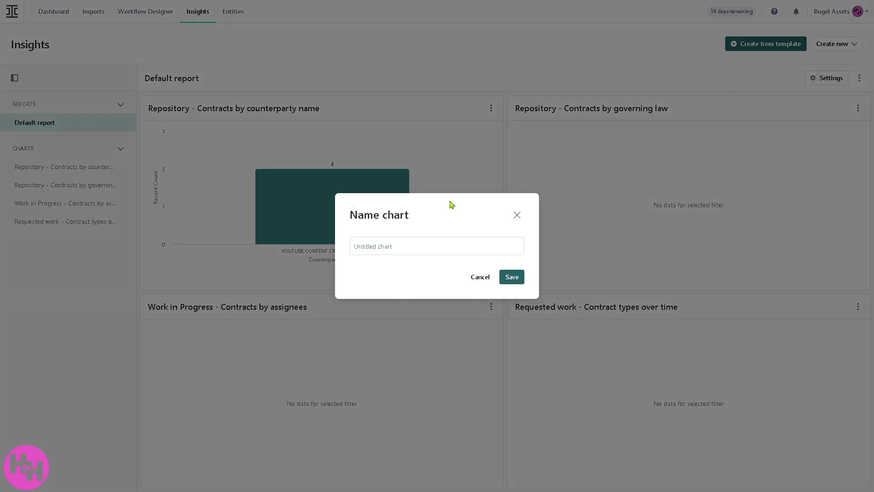
text(How to use IRONCLAD)
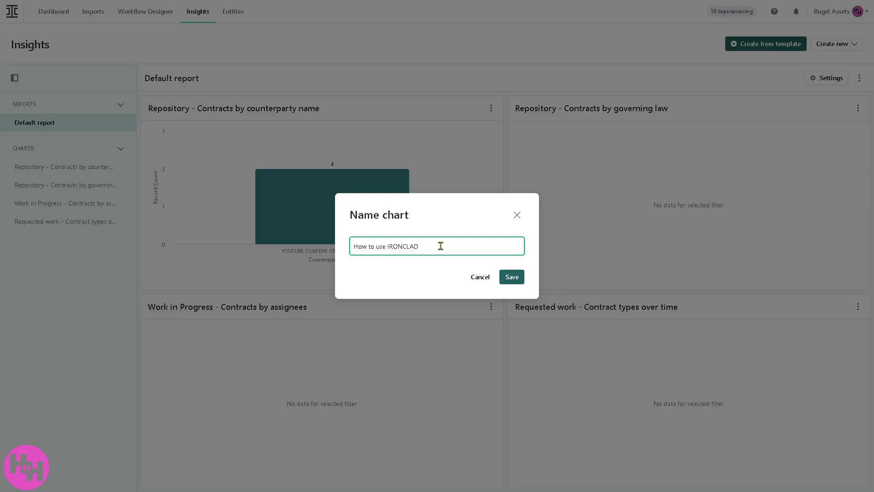
triple_click(440, 246)
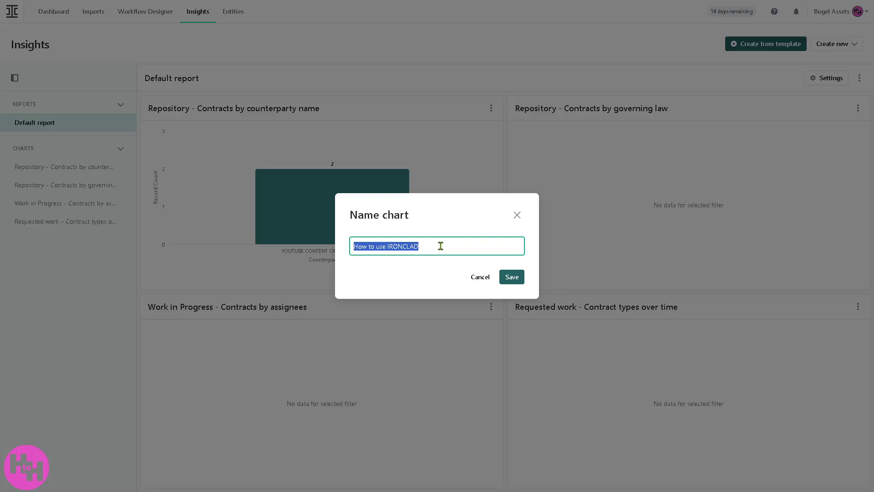
click(511, 277)
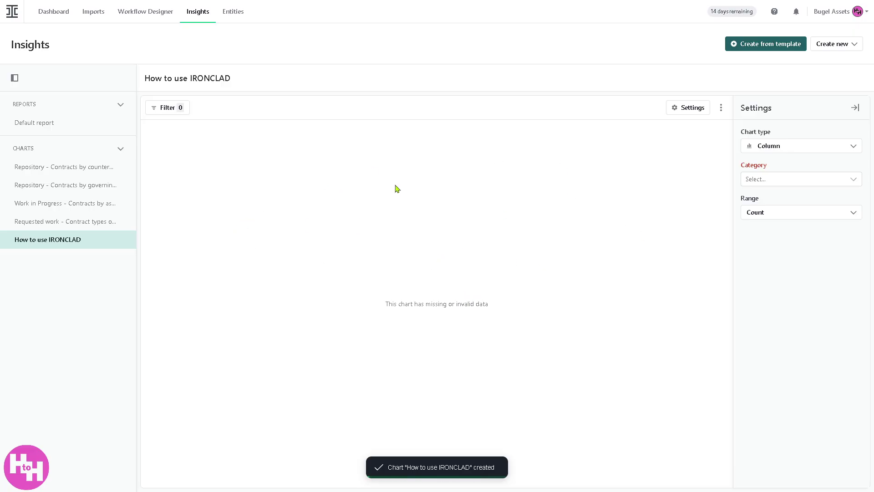
click(778, 44)
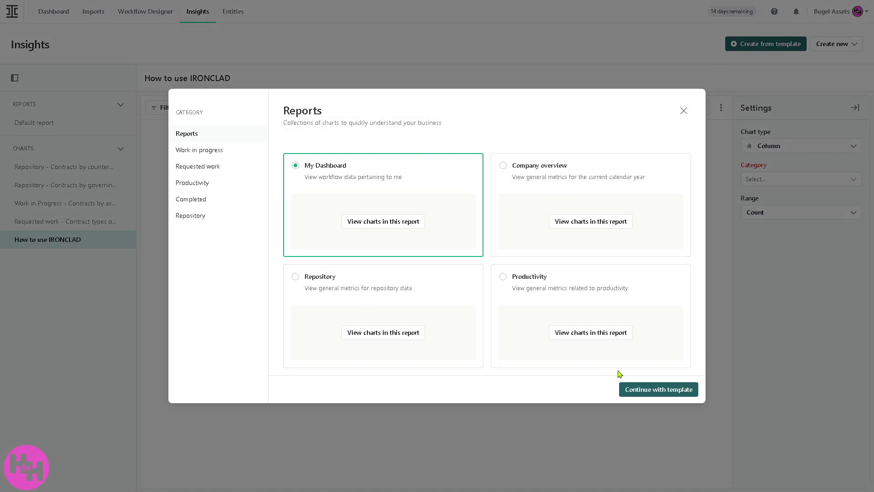
- Save a 'How to use IRONCLAD' report from the My Dashboard template, then view Entities imports
click(656, 389)
click(452, 247)
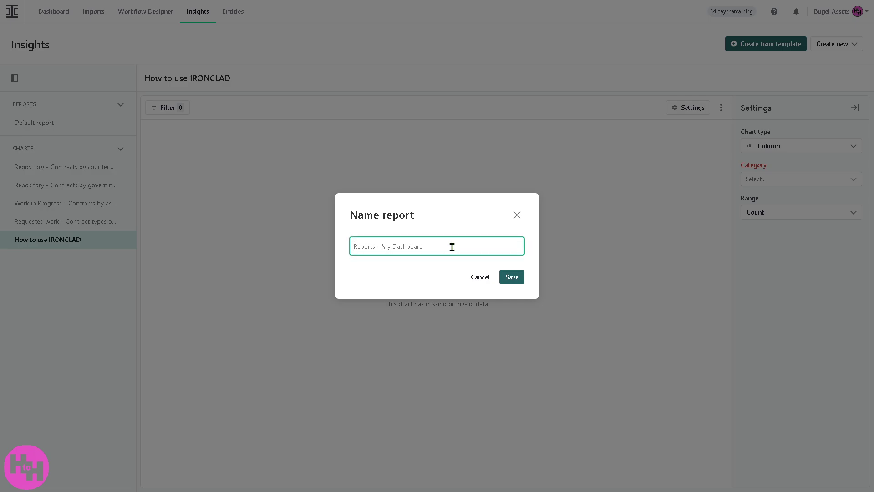
key(ctrl+a)
text(How to use IRONCLAD)
click(512, 276)
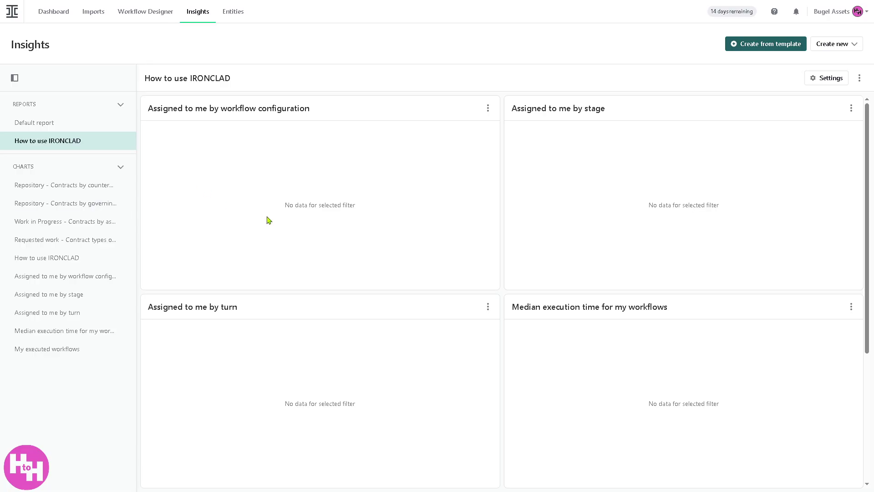
click(236, 14)
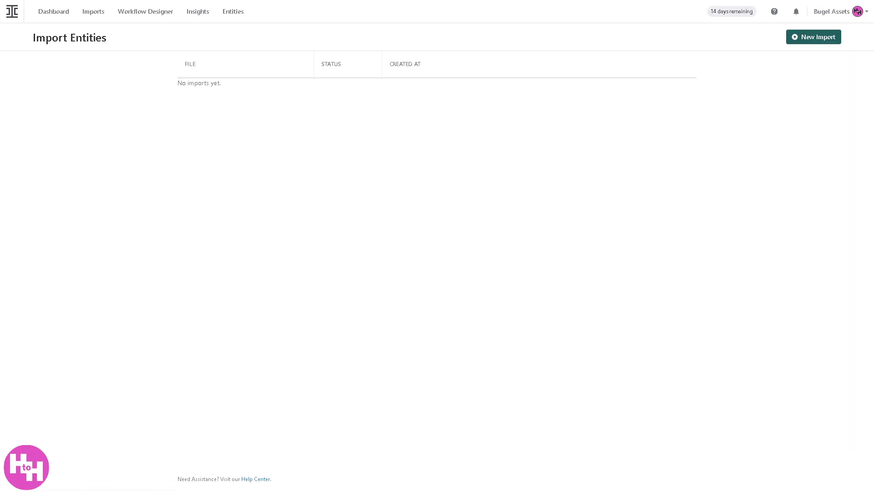
click(830, 39)
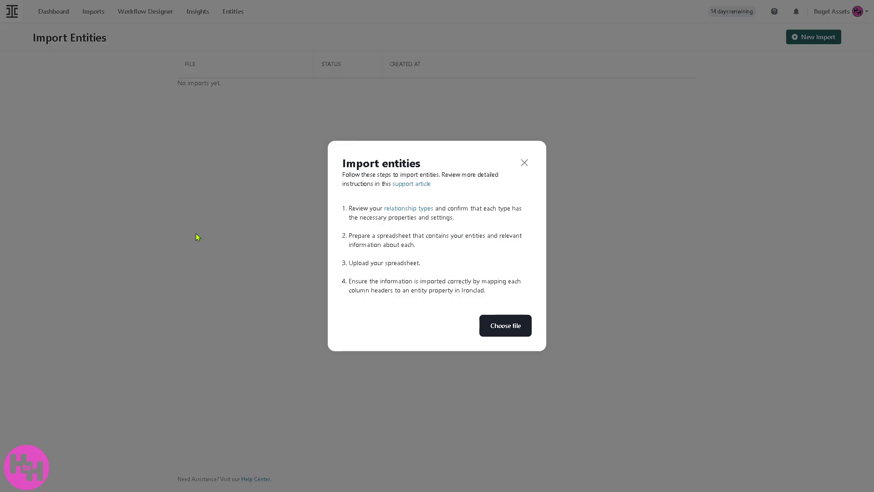
click(525, 163)
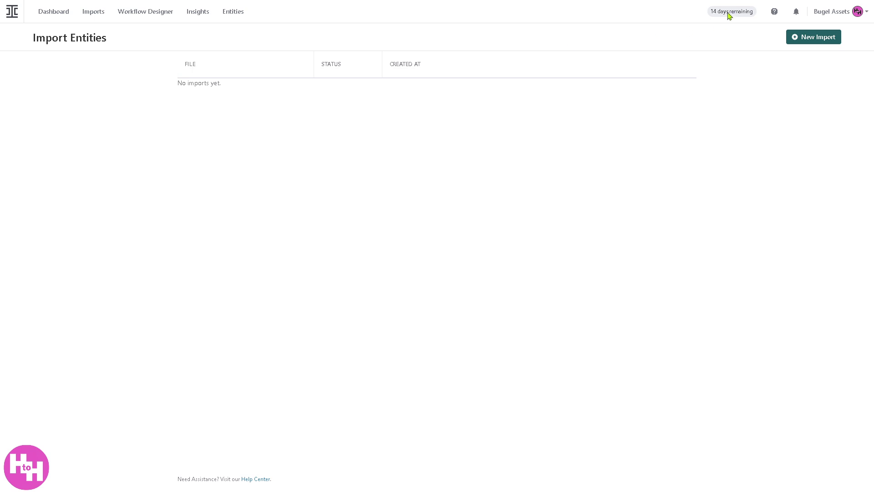
- Revisit the dashboard, Imports and Workflow Designer, then reach Pricing and Plans via the public workflow Upgrade prompt
click(12, 12)
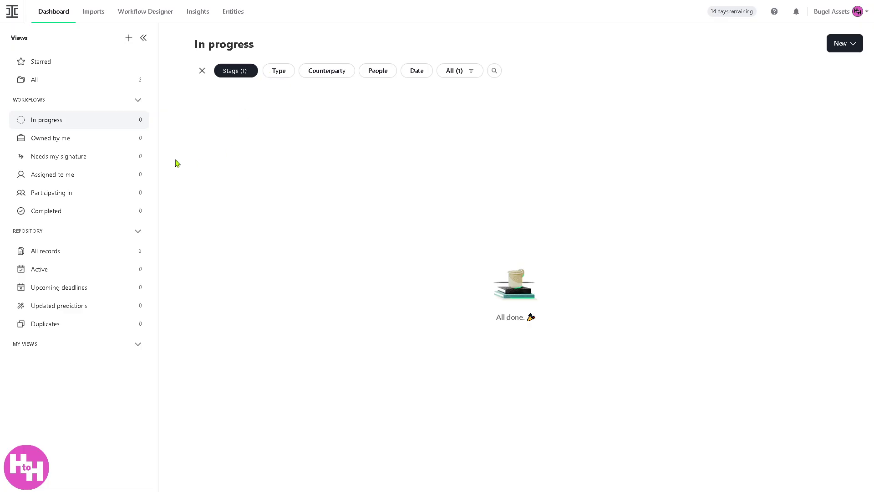
click(96, 15)
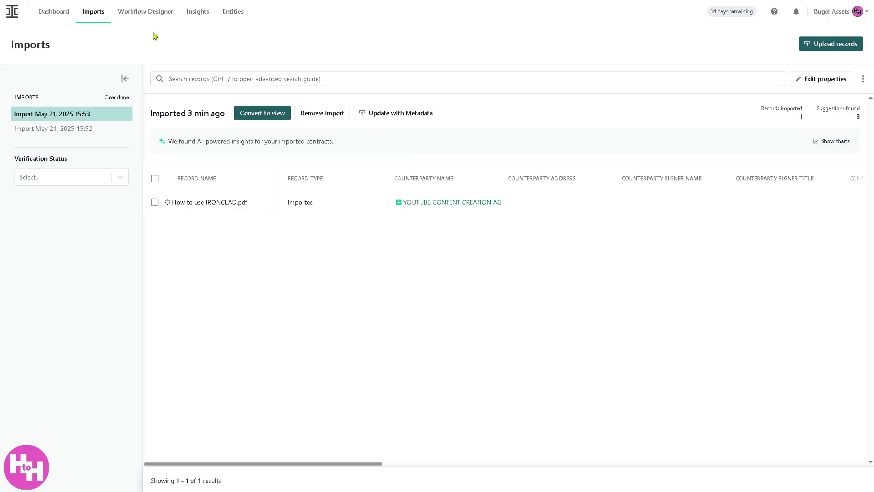
click(146, 14)
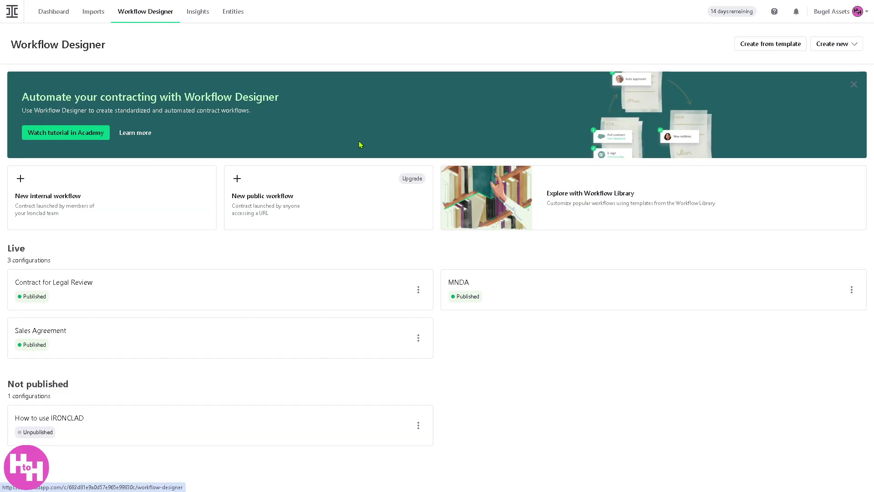
click(413, 185)
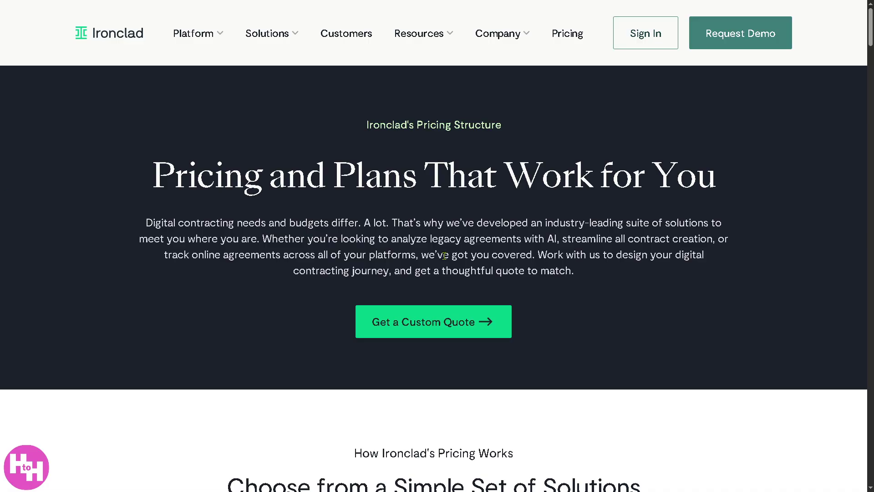
scroll(870, 41, down, 1)
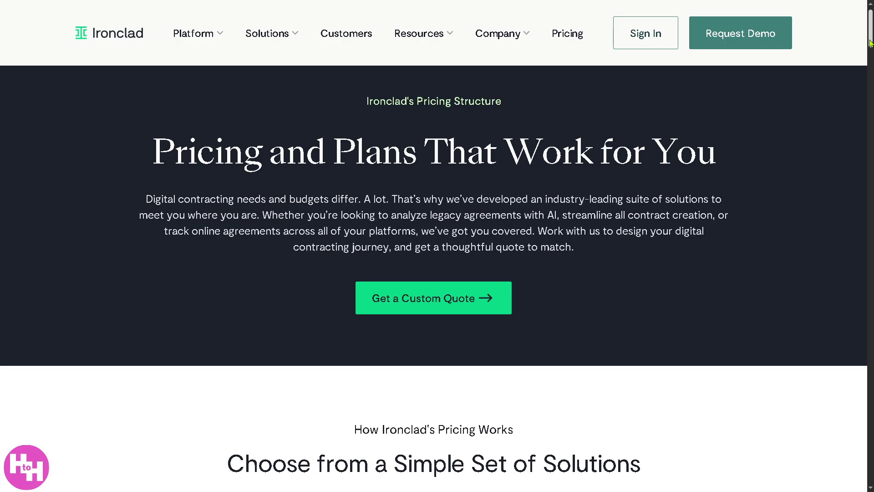
scroll(870, 42, down, 2)
scroll(870, 41, down, 2)
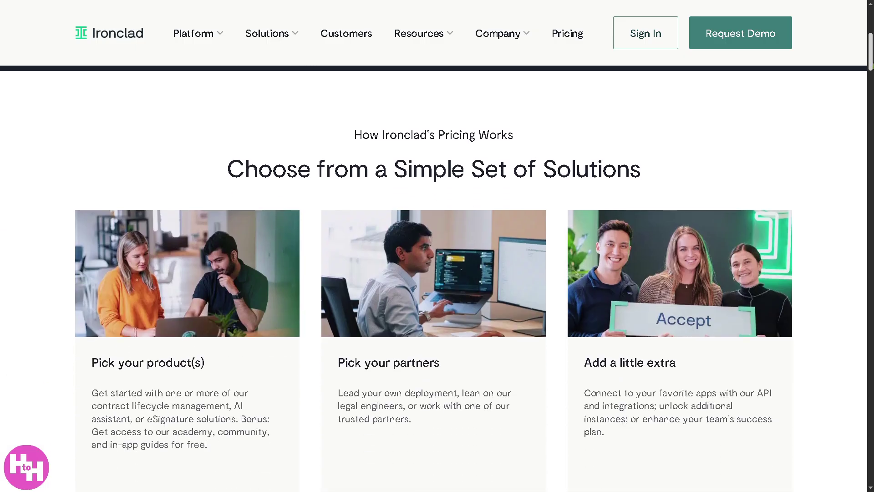
scroll(437, 273, down, 1)
scroll(437, 273, down, 3)
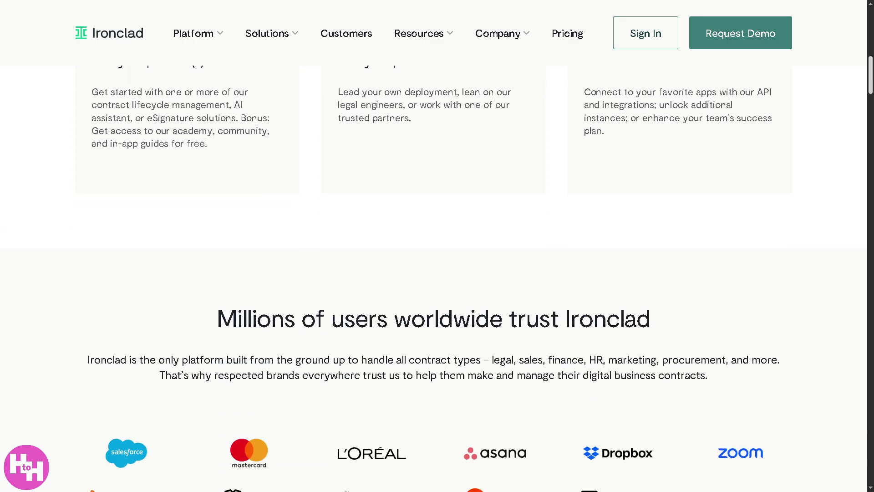
scroll(437, 274, down, 2)
scroll(438, 273, down, 1)
scroll(437, 273, down, 1)
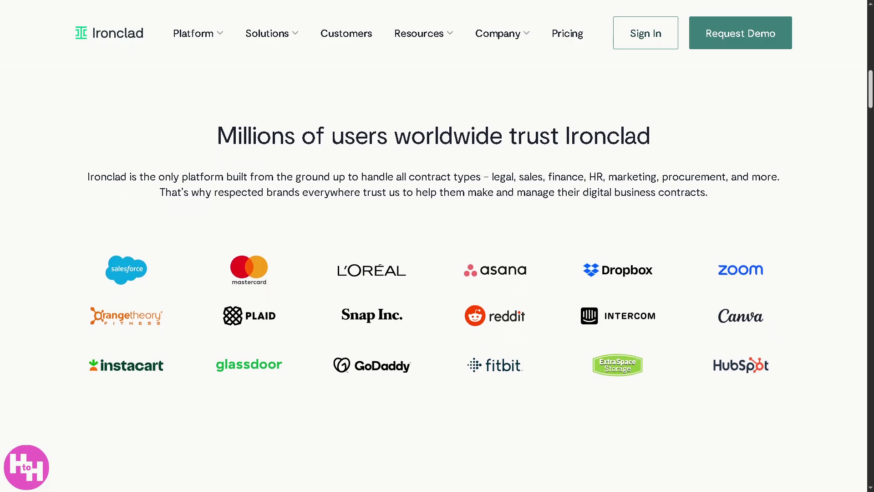